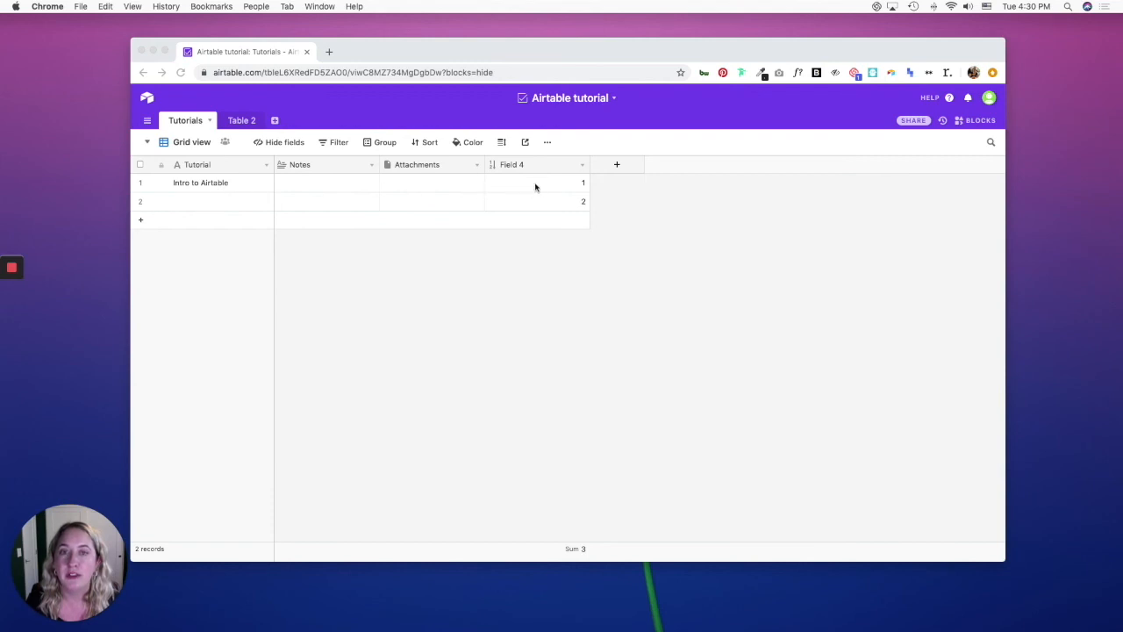
# Add a field to the Tutorials table that links to records in a new table named Educators
pyautogui.click(620, 166)
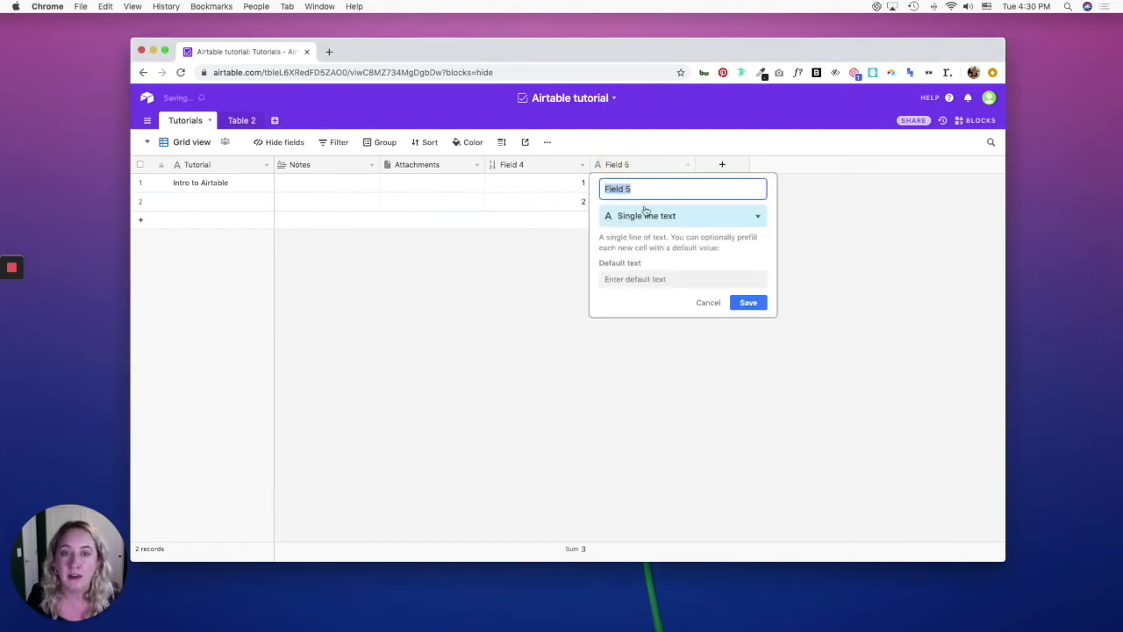
pyautogui.click(682, 219)
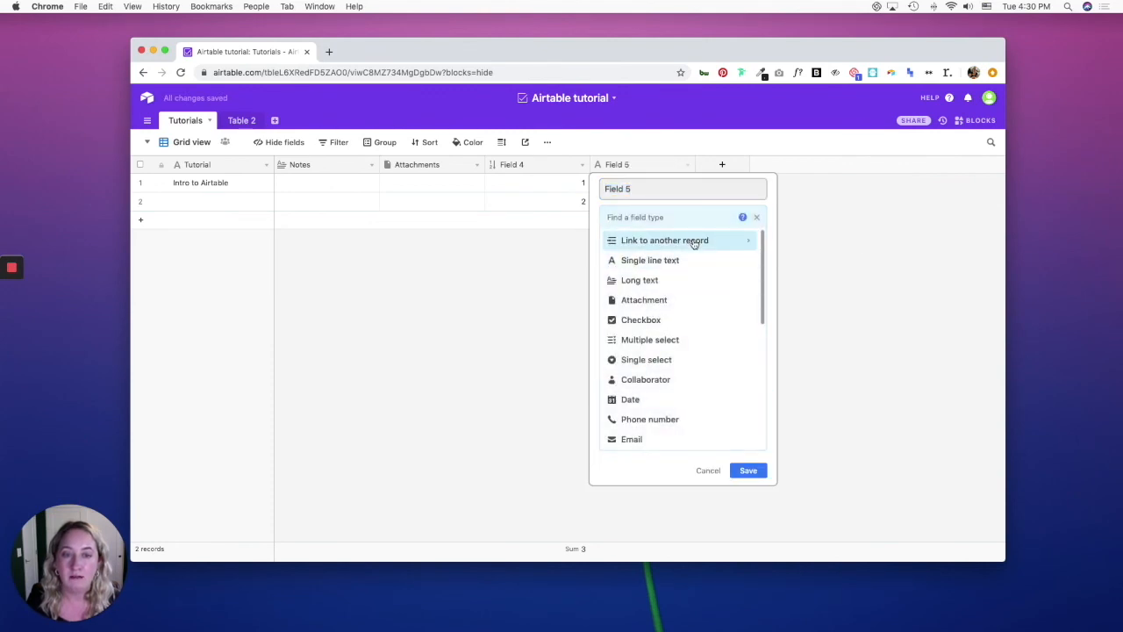
pyautogui.click(694, 242)
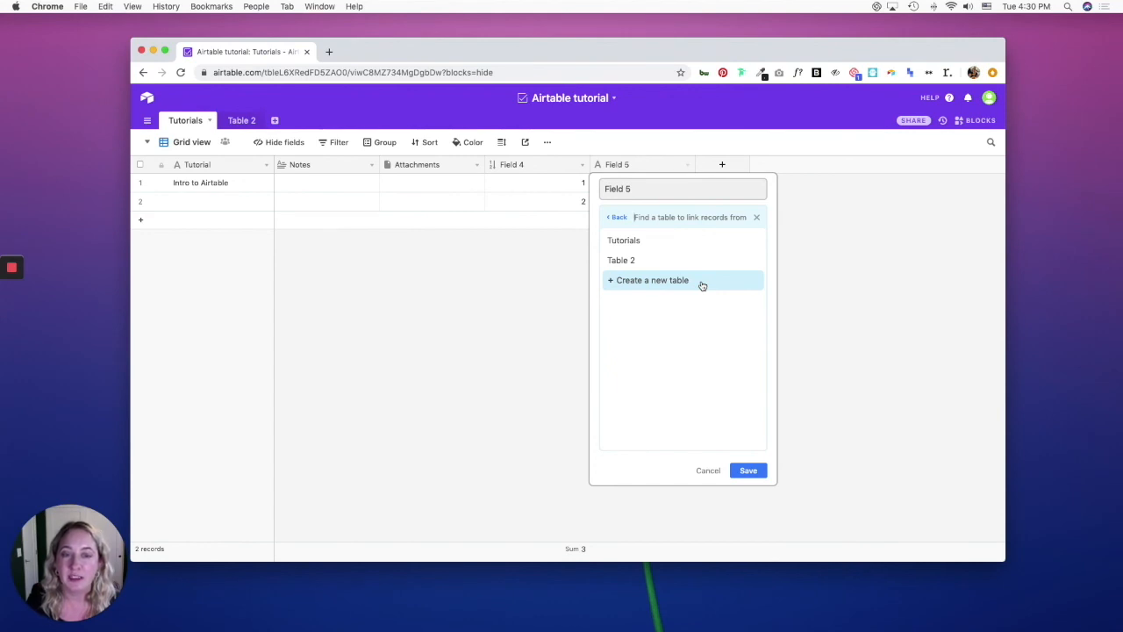
pyautogui.click(658, 281)
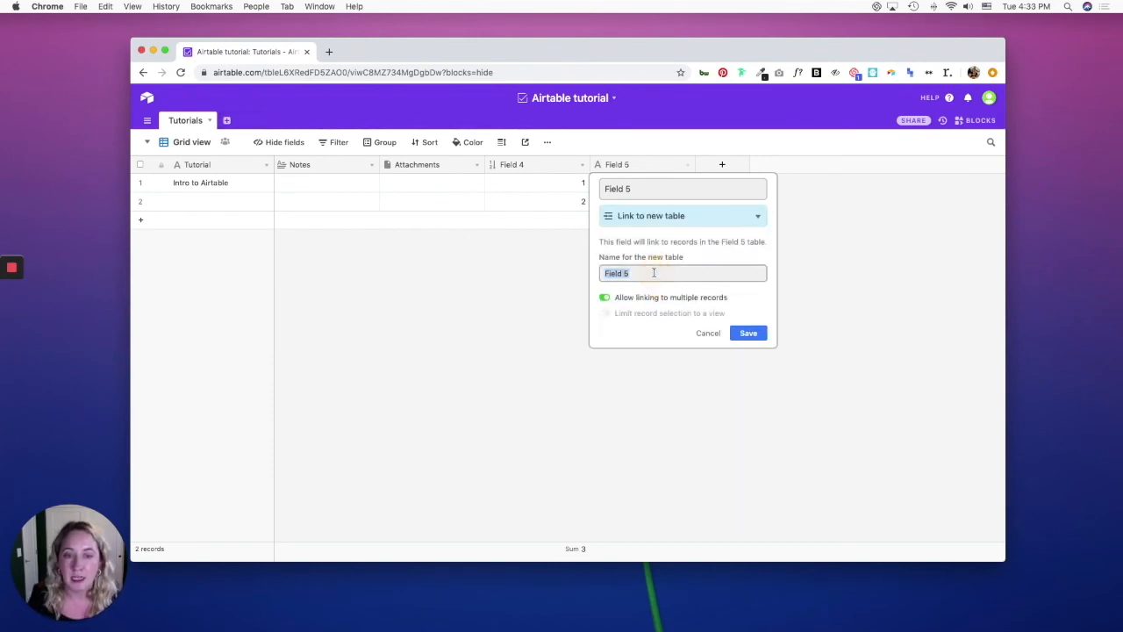
pyautogui.doubleClick(654, 273)
pyautogui.tripleClick(654, 273)
pyautogui.write('Educators')
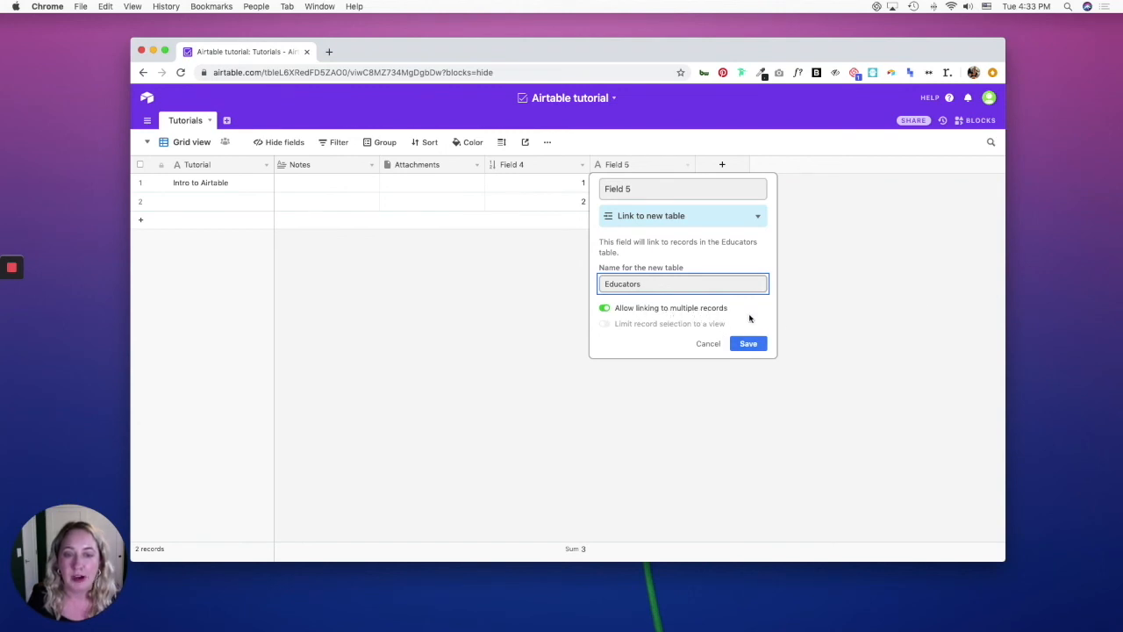
pyautogui.click(749, 343)
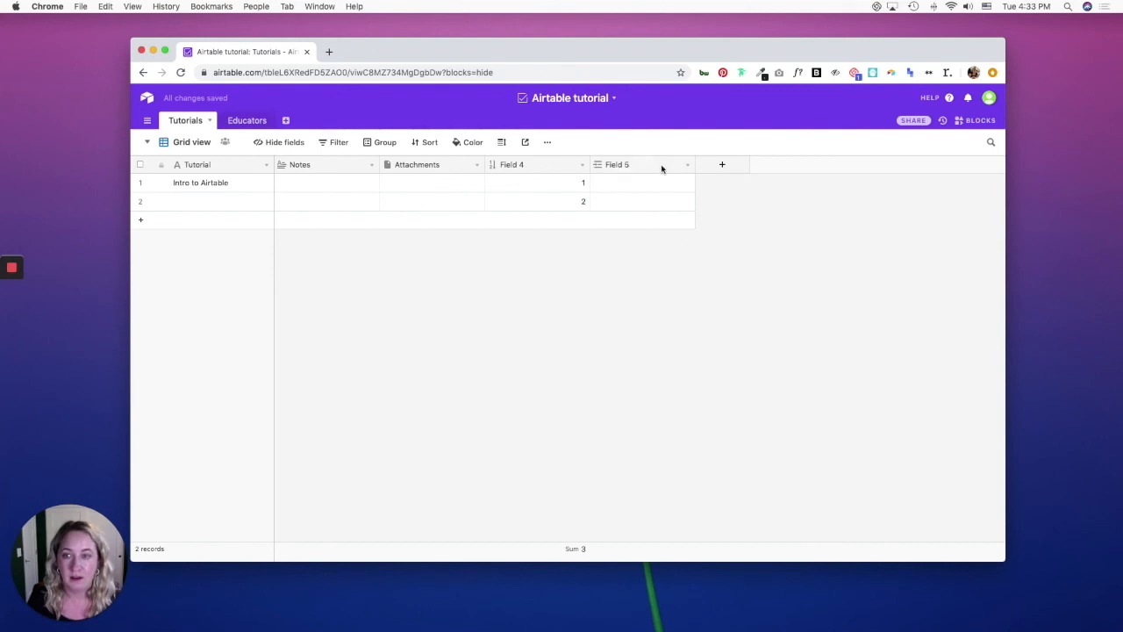
# Rename the linked field Field 5 in the Tutorials table as Educator
pyautogui.click(635, 166)
pyautogui.doubleClick(634, 166)
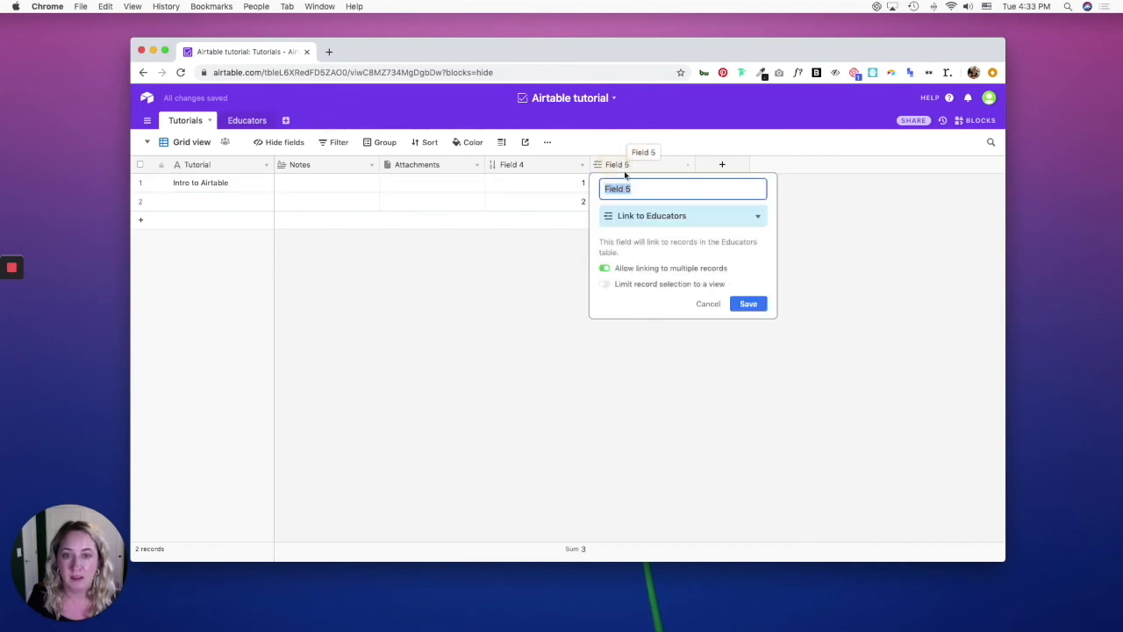
pyautogui.write('Educator')
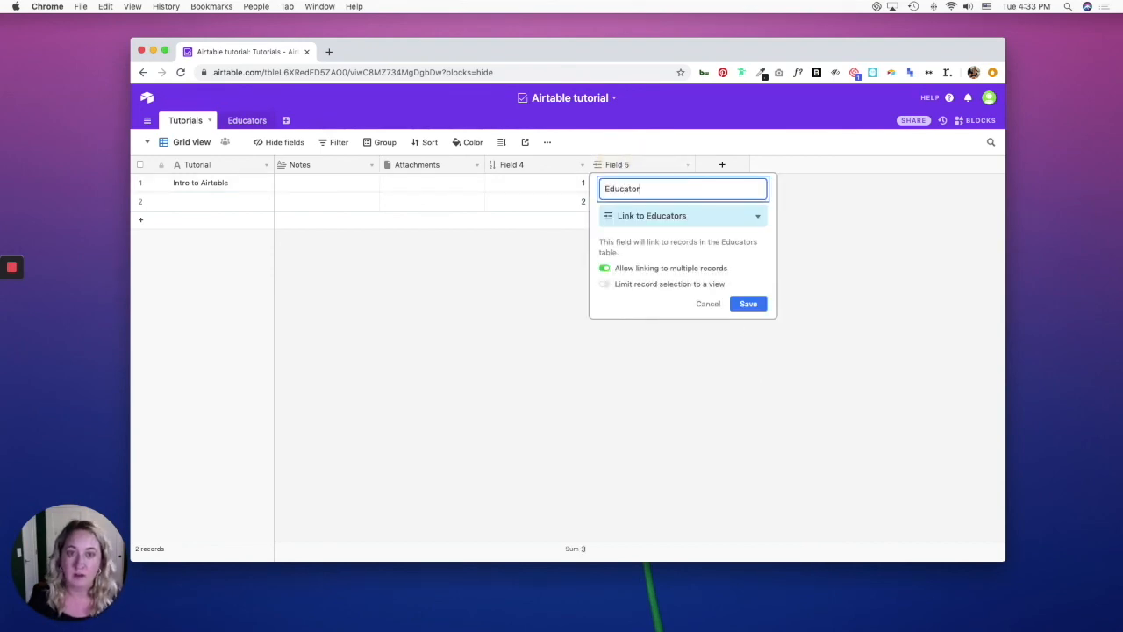
pyautogui.click(748, 304)
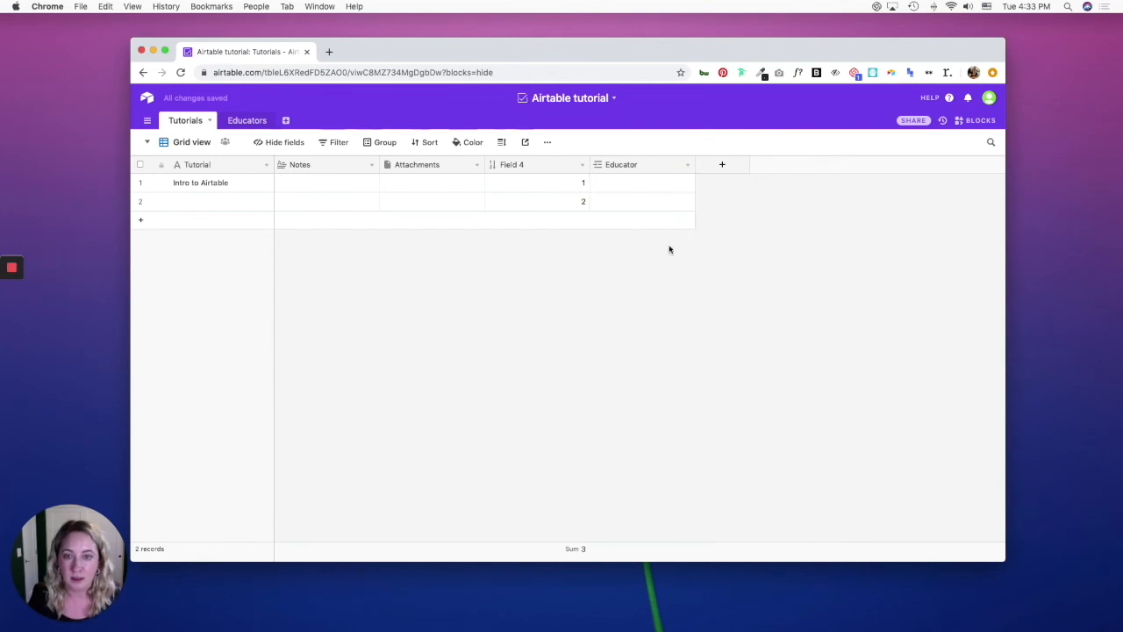
# Add a first record to the Educators table with the educator's first name
pyautogui.click(244, 123)
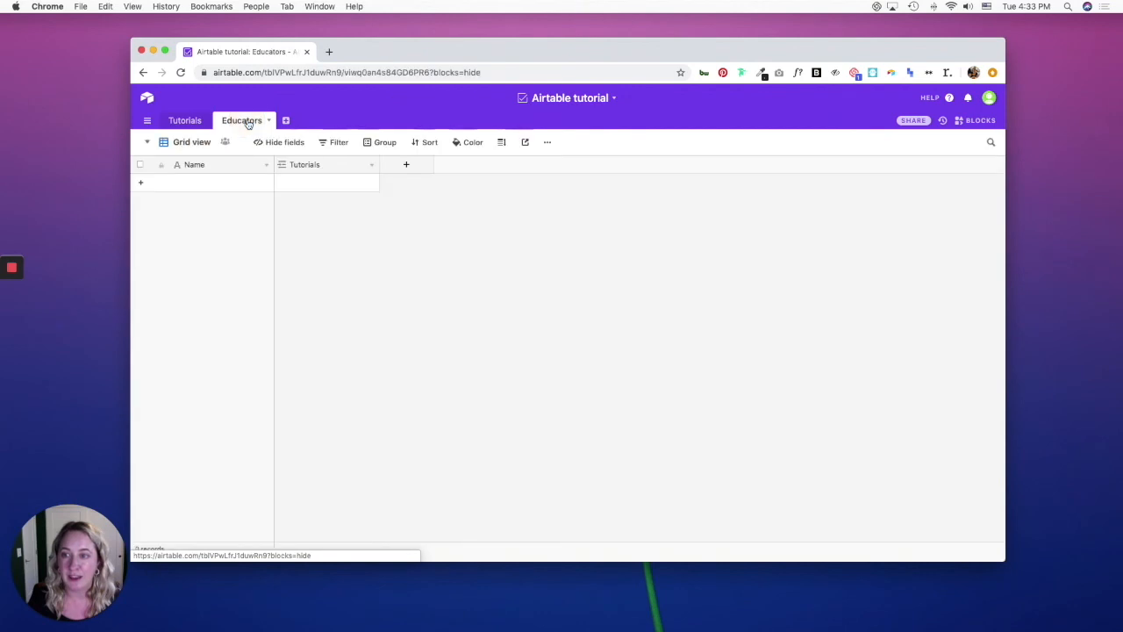
pyautogui.click(212, 181)
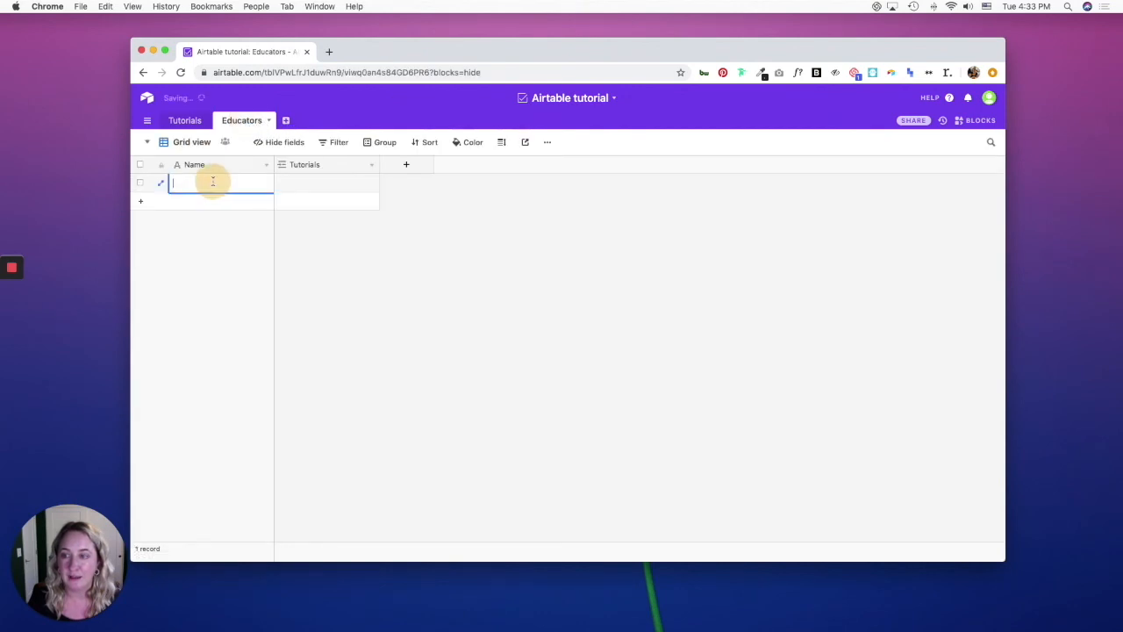
pyautogui.write('Amie')
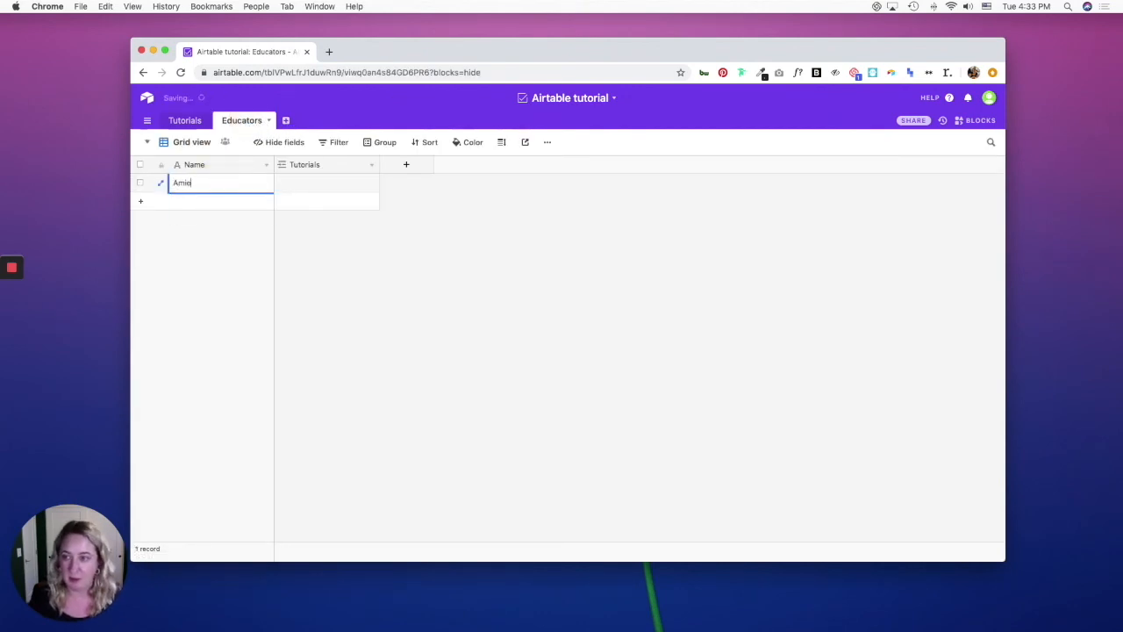
pyautogui.click(323, 241)
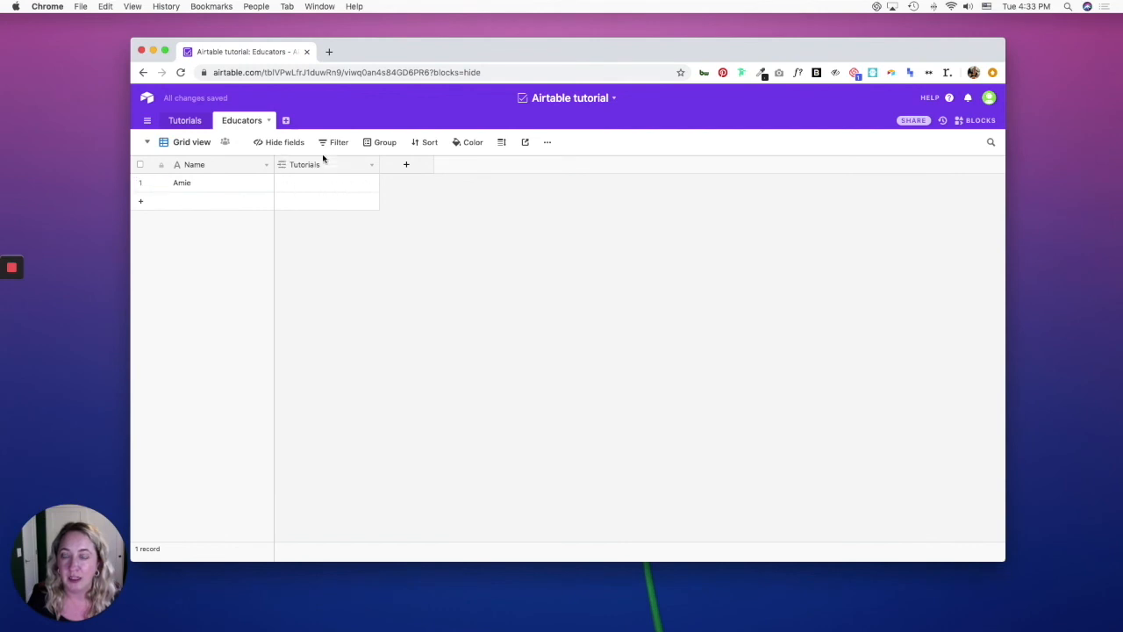
# Link the Intro to Airtable tutorial to the existing educator record in its Educator field
pyautogui.click(184, 123)
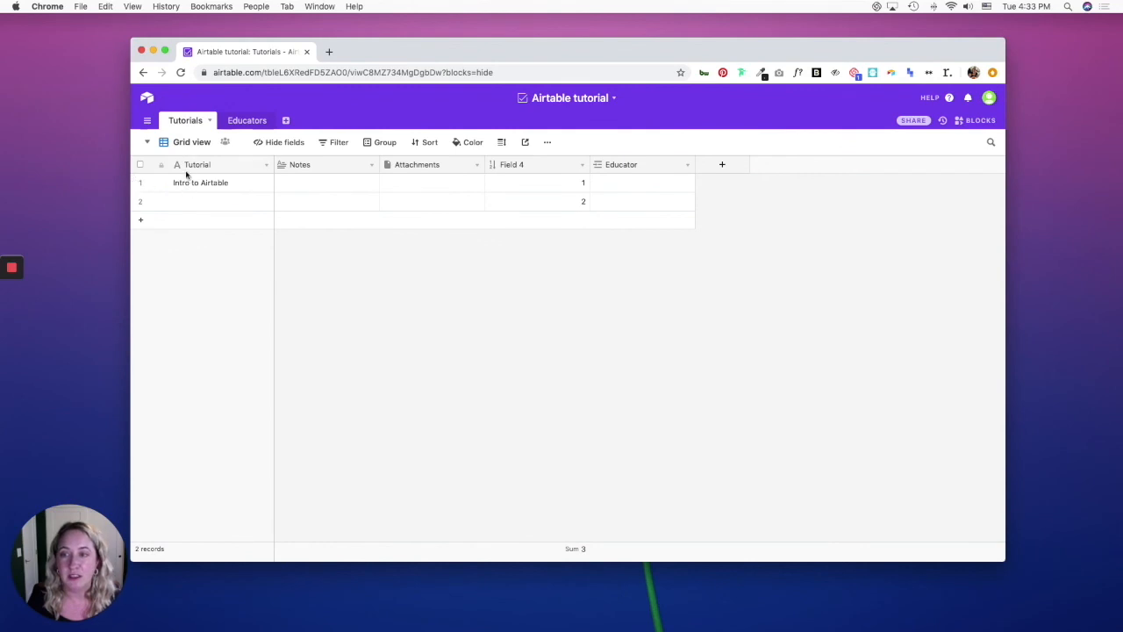
pyautogui.click(632, 186)
pyautogui.click(601, 183)
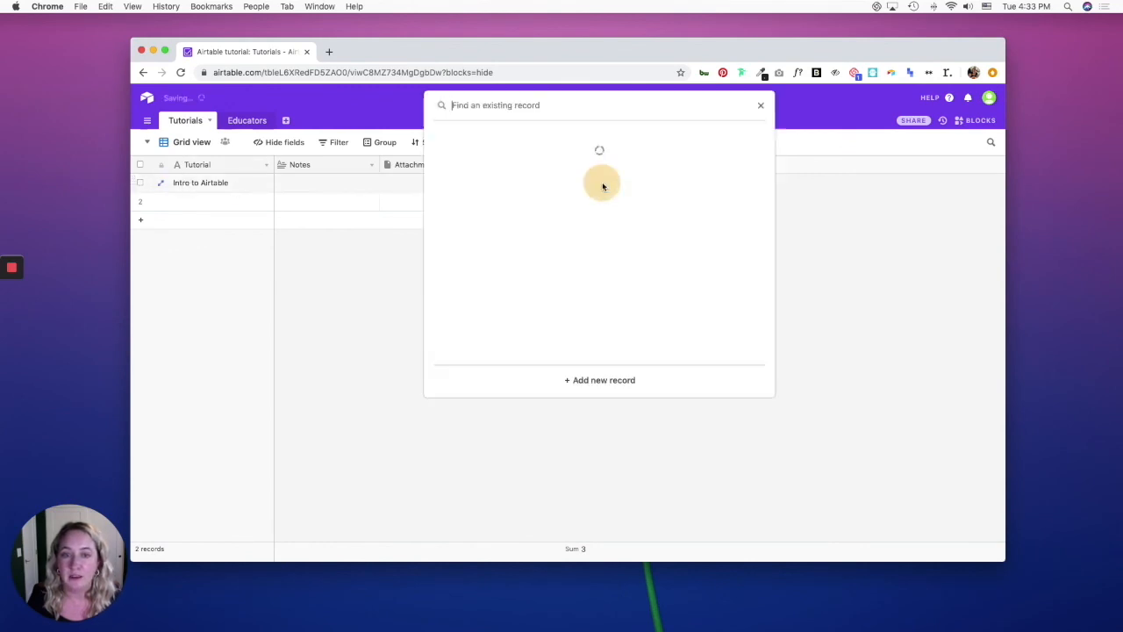
pyautogui.click(511, 155)
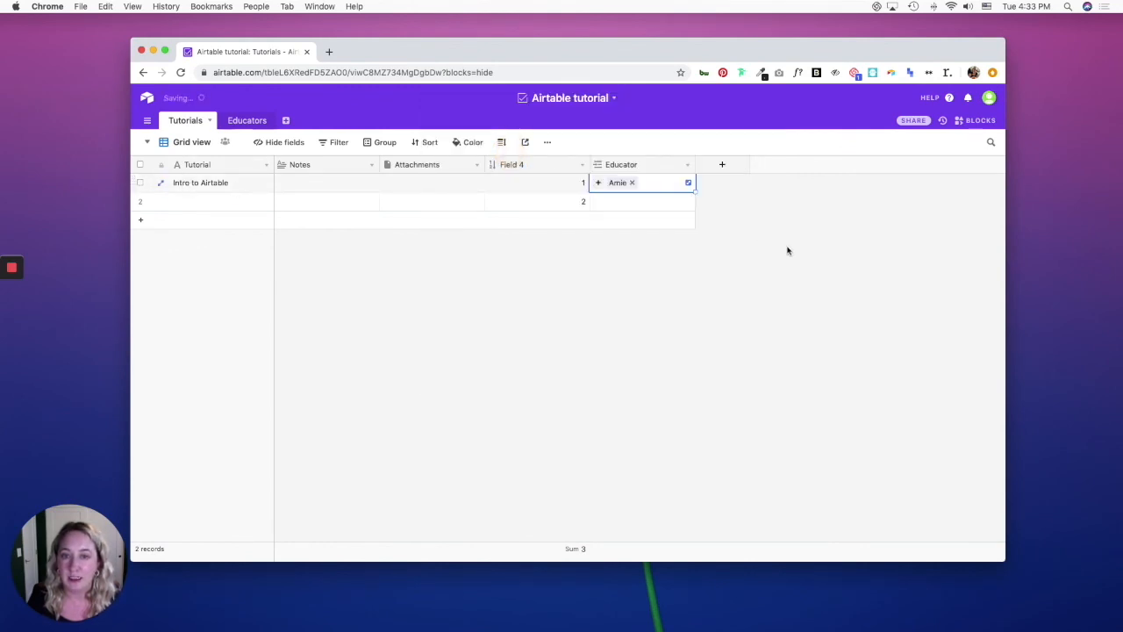
pyautogui.click(551, 292)
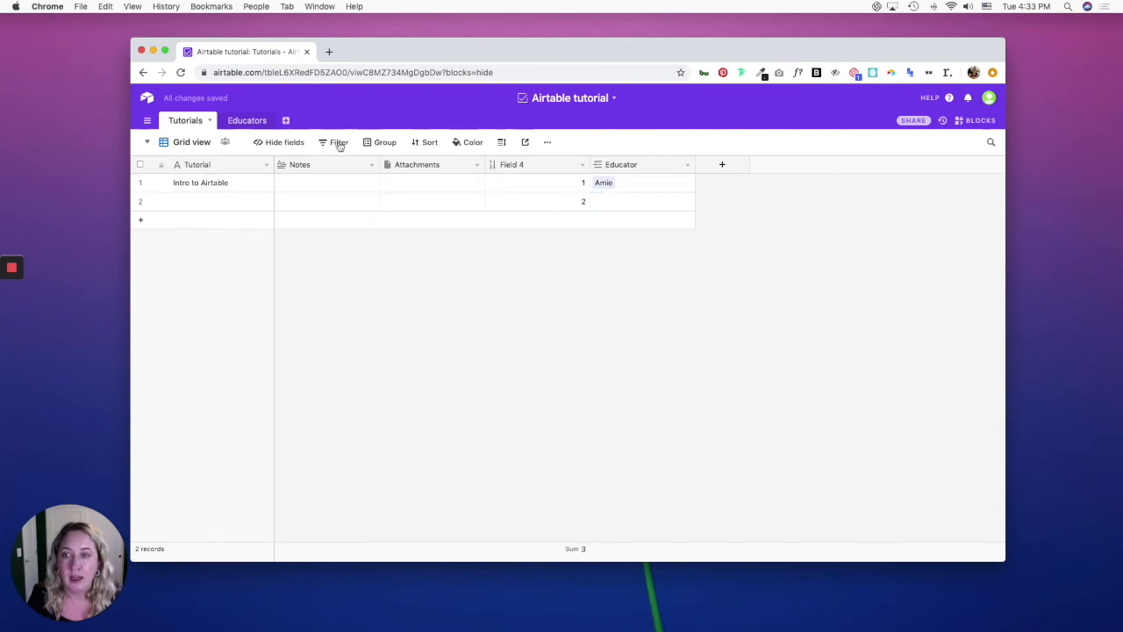
# Open the tutorial linked to the first educator in the Educators table and examine its record details
pyautogui.click(243, 122)
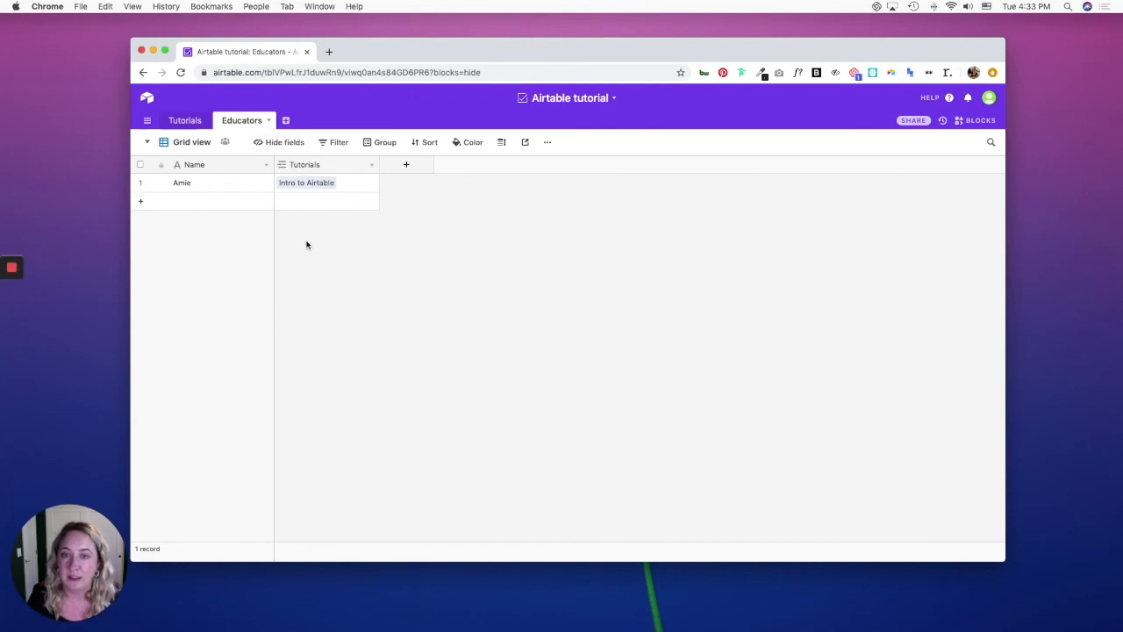
pyautogui.click(314, 186)
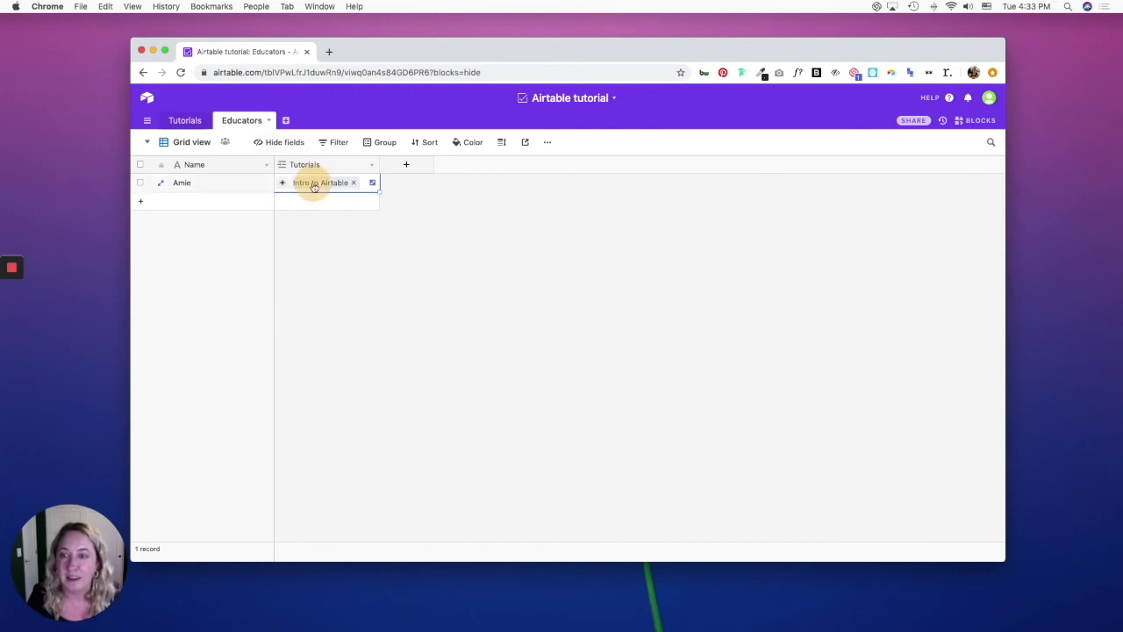
pyautogui.click(314, 185)
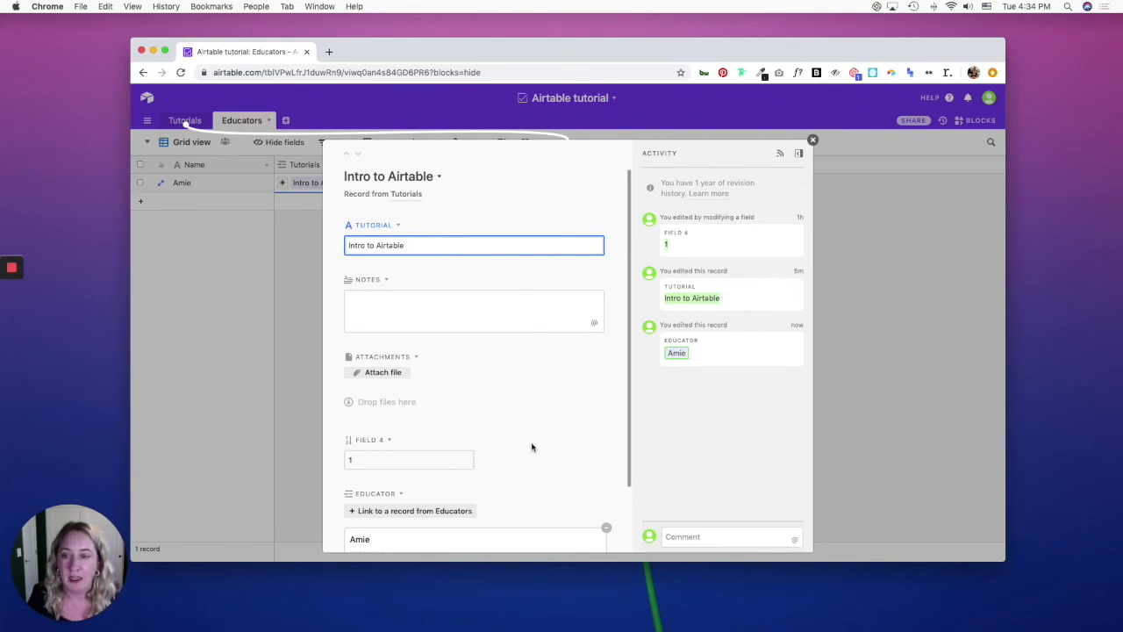
pyautogui.scroll(-2, 482, 382)
pyautogui.scroll(-1, 481, 383)
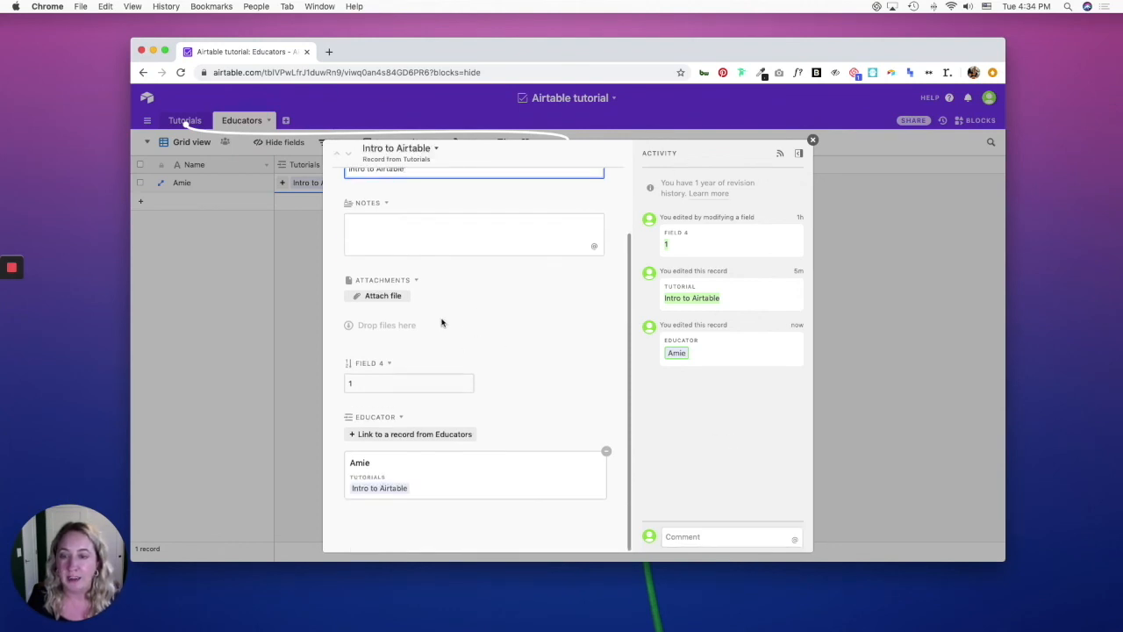
pyautogui.scroll(3, 476, 281)
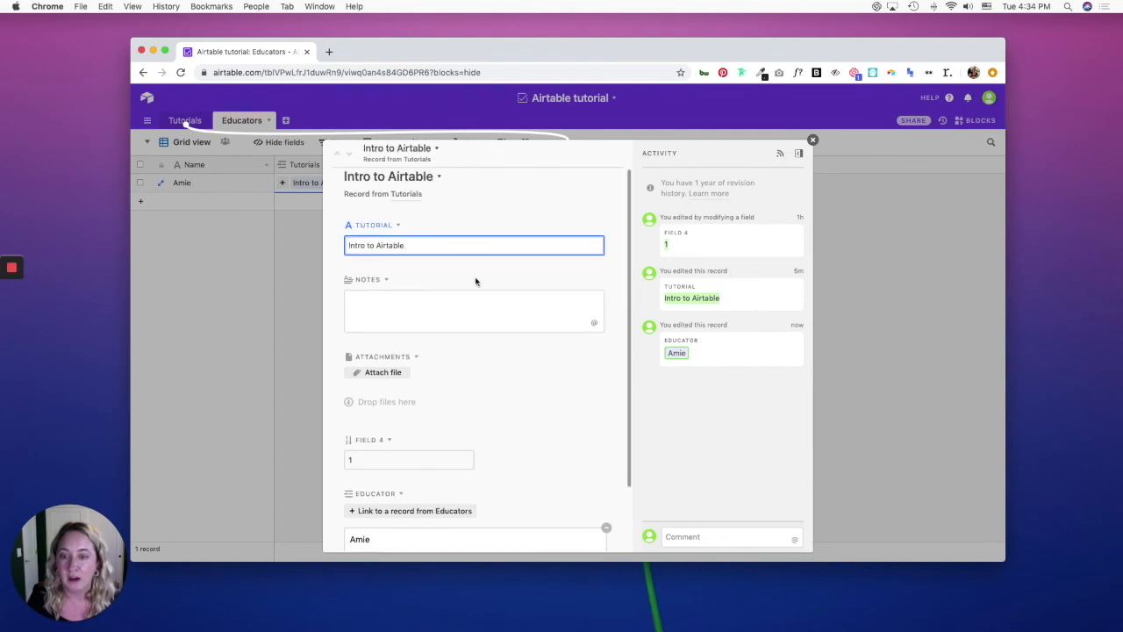
pyautogui.scroll(-3, 476, 281)
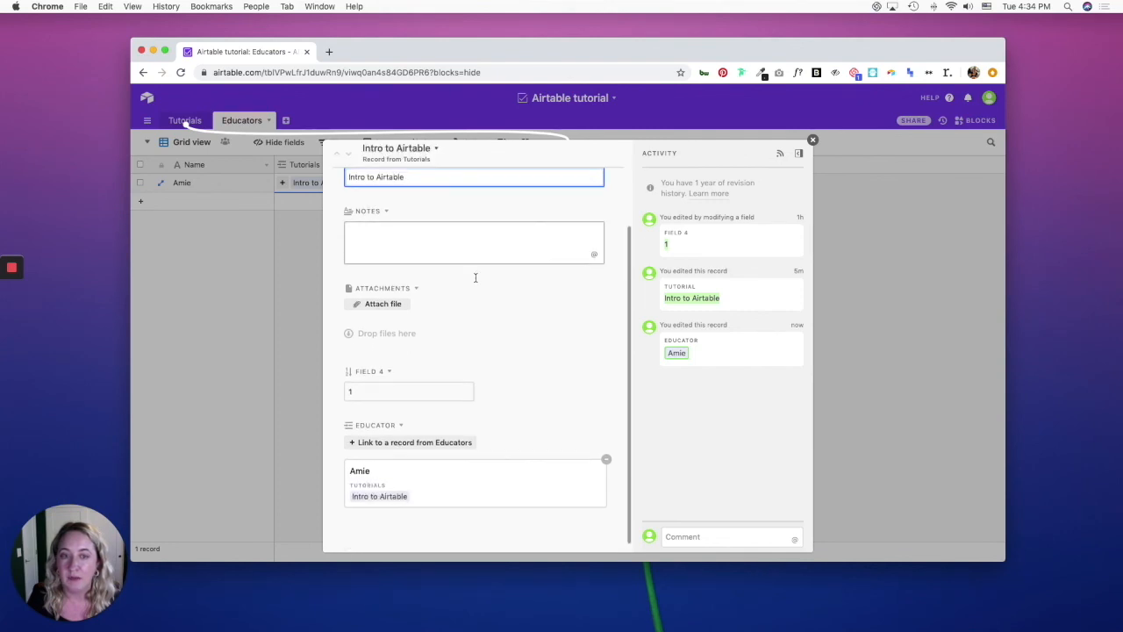
pyautogui.click(812, 140)
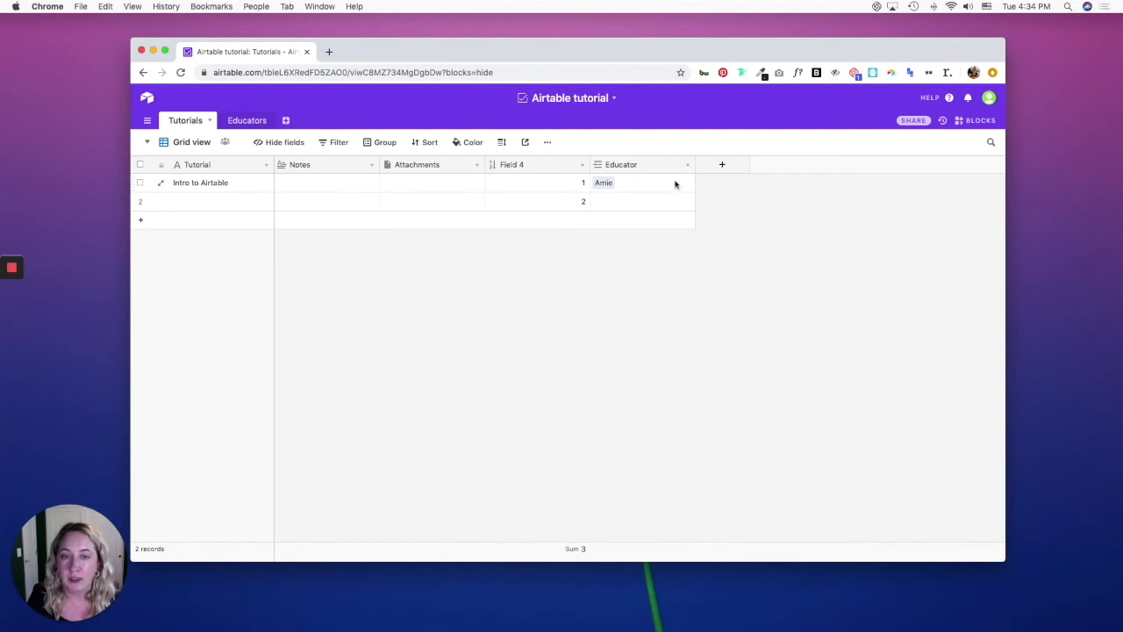
# Create a new linked educator from the second tutorial's Educator field and enter the educator's first name
pyautogui.click(619, 206)
pyautogui.click(604, 204)
pyautogui.click(609, 379)
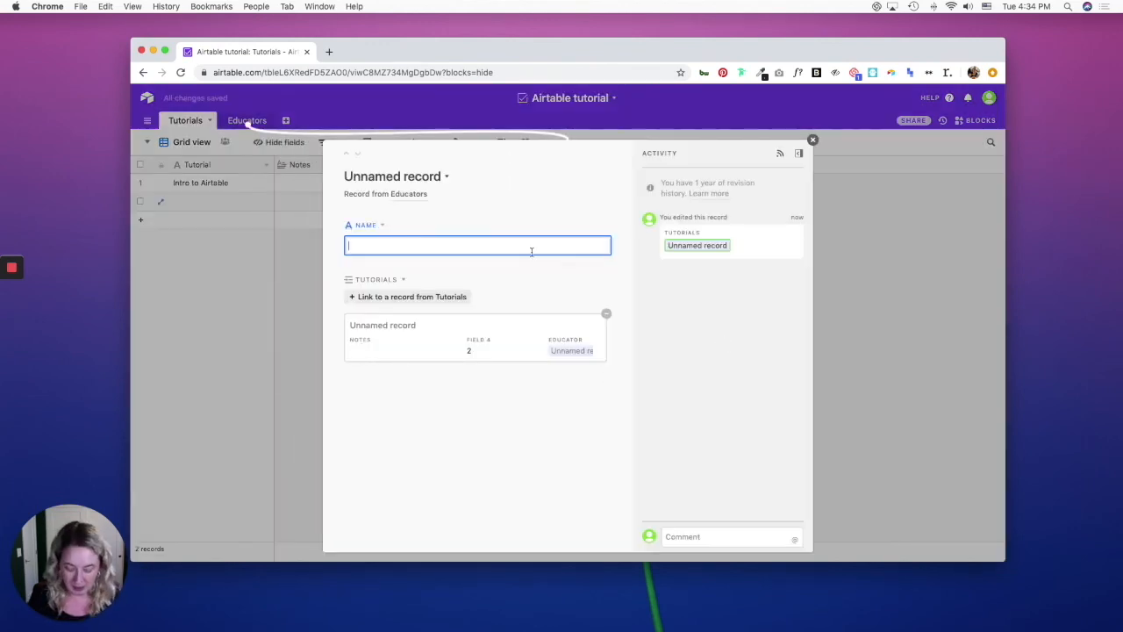
pyautogui.write('Tom')
pyautogui.click(563, 428)
pyautogui.press('Escape')
pyautogui.click(747, 212)
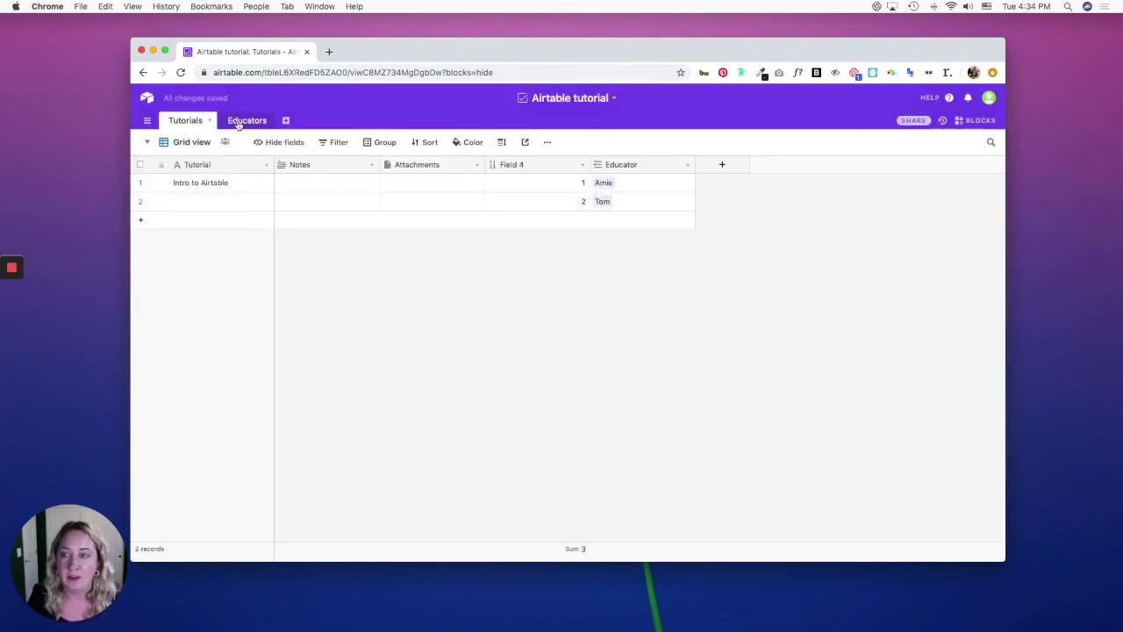
# Check the new educator's linked tutorial, and name the second record in the Tutorials table "The next tutorial"
pyautogui.click(238, 124)
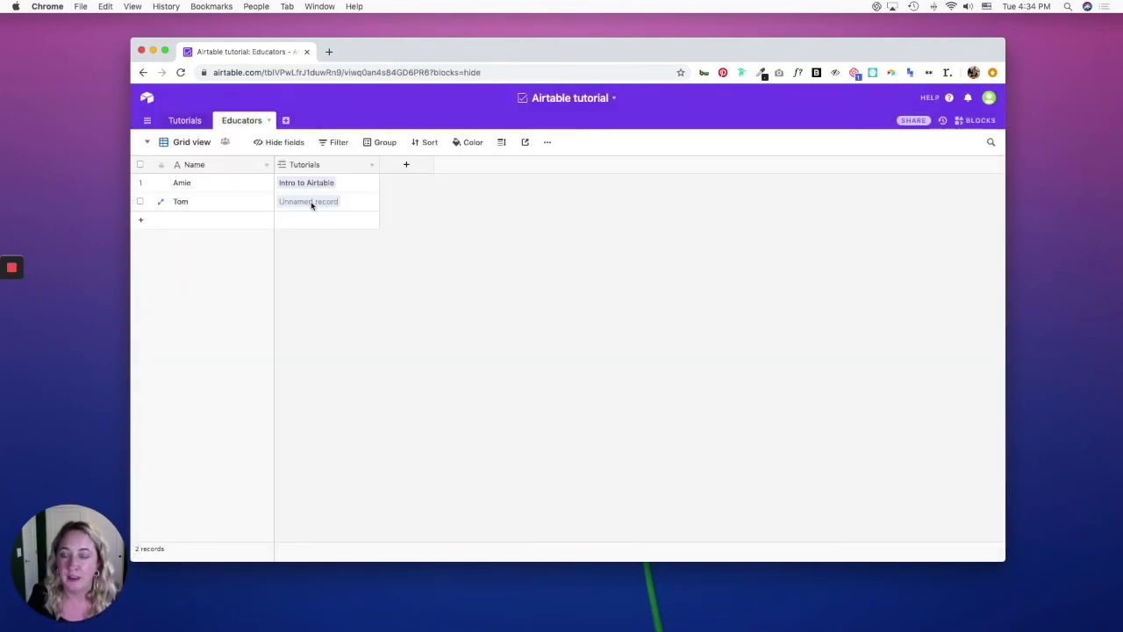
pyautogui.click(185, 120)
pyautogui.click(215, 201)
pyautogui.write('a')
pyautogui.write('t')
pyautogui.press('BackSpace')
pyautogui.press('BackSpace')
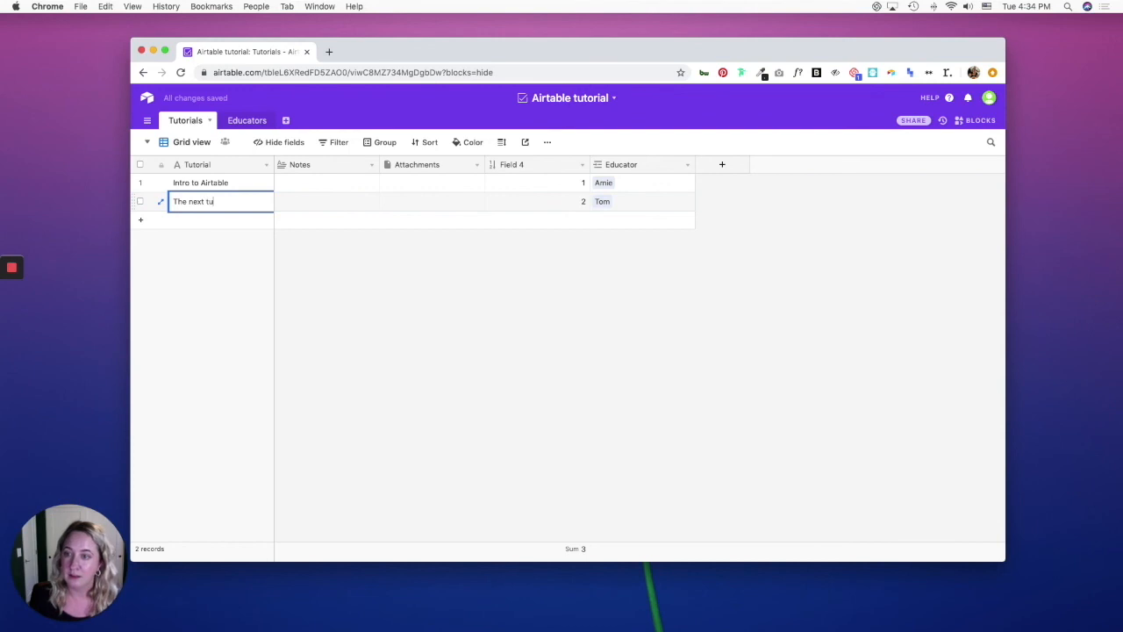
pyautogui.click(439, 272)
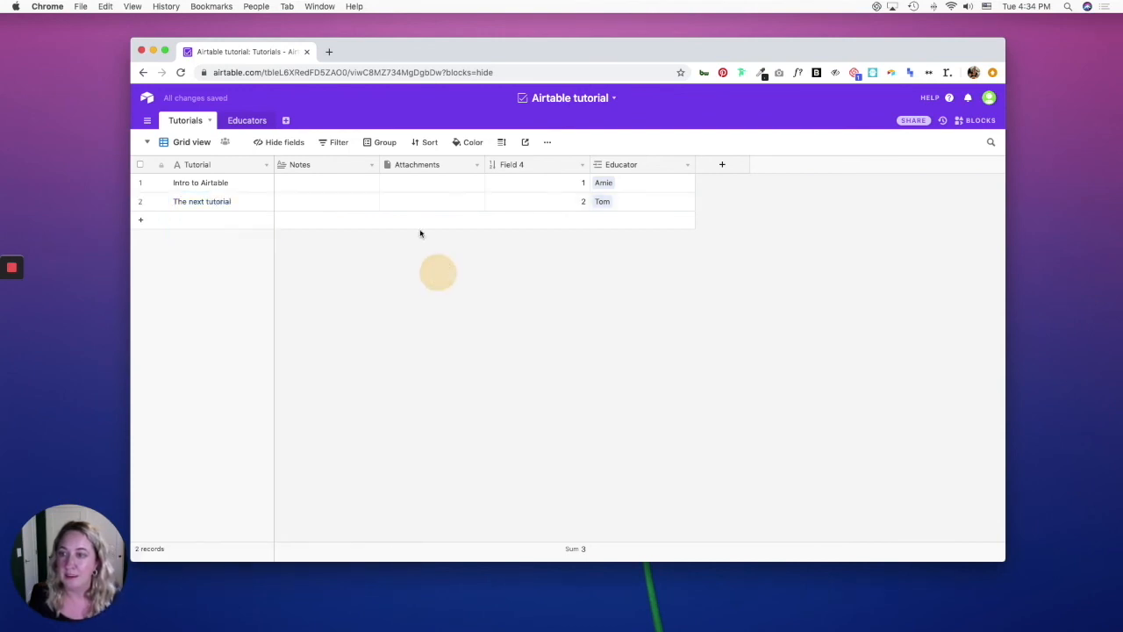
# Review which tutorials are linked to each educator in the Educators table
pyautogui.click(246, 121)
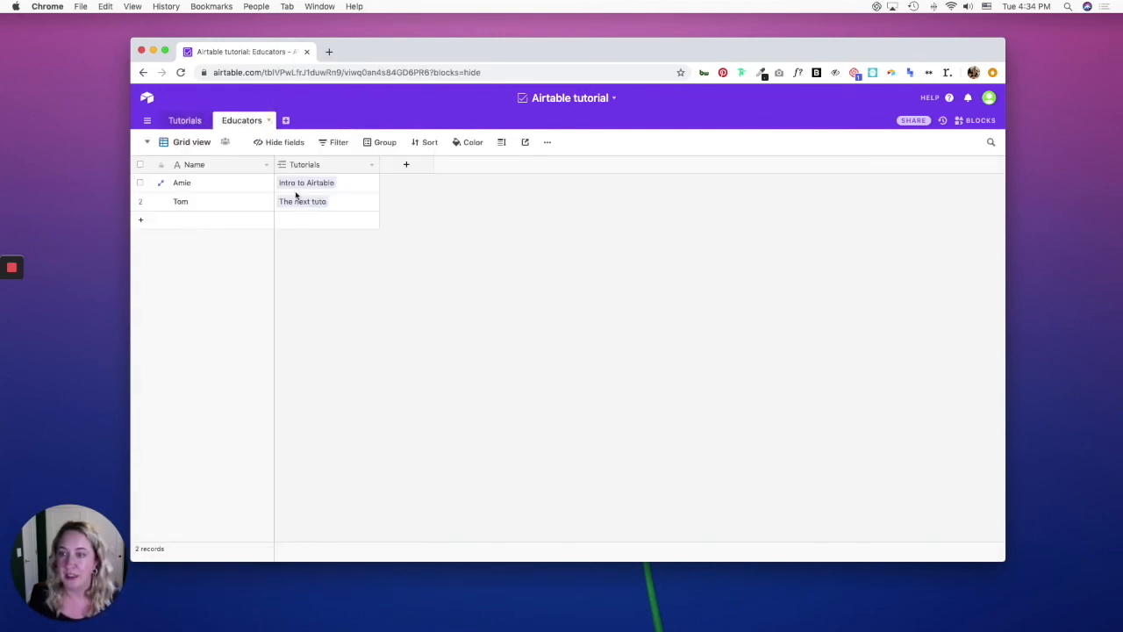
pyautogui.click(322, 248)
pyautogui.click(296, 201)
pyautogui.click(173, 122)
pyautogui.click(249, 119)
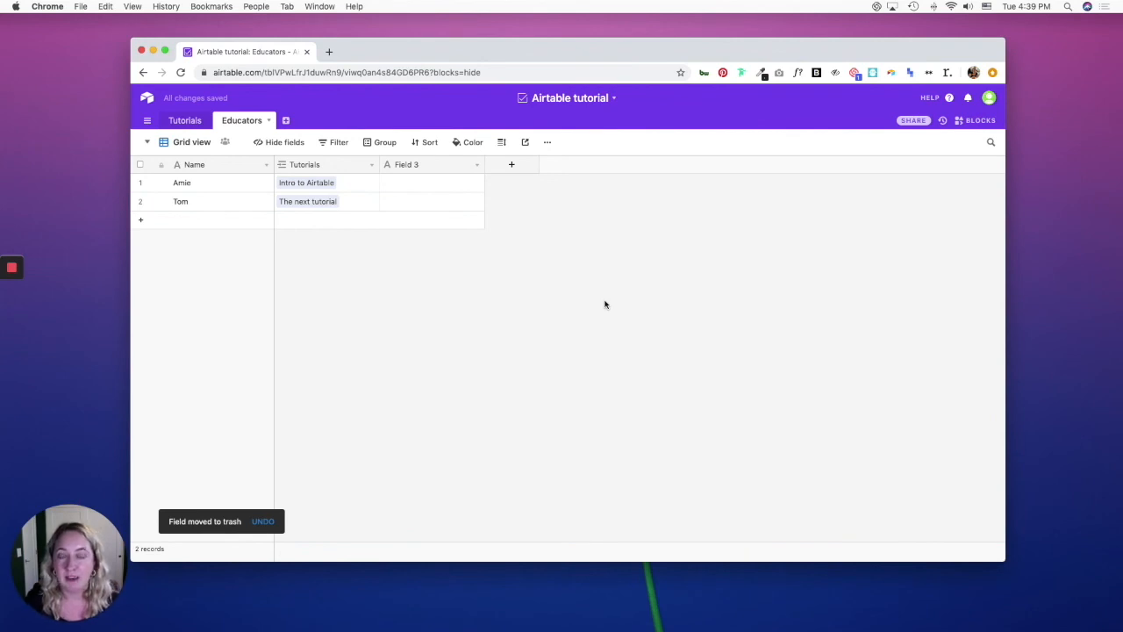
# Add a field named Series to the Tutorials table that links to records in the same Tutorials table
pyautogui.click(200, 120)
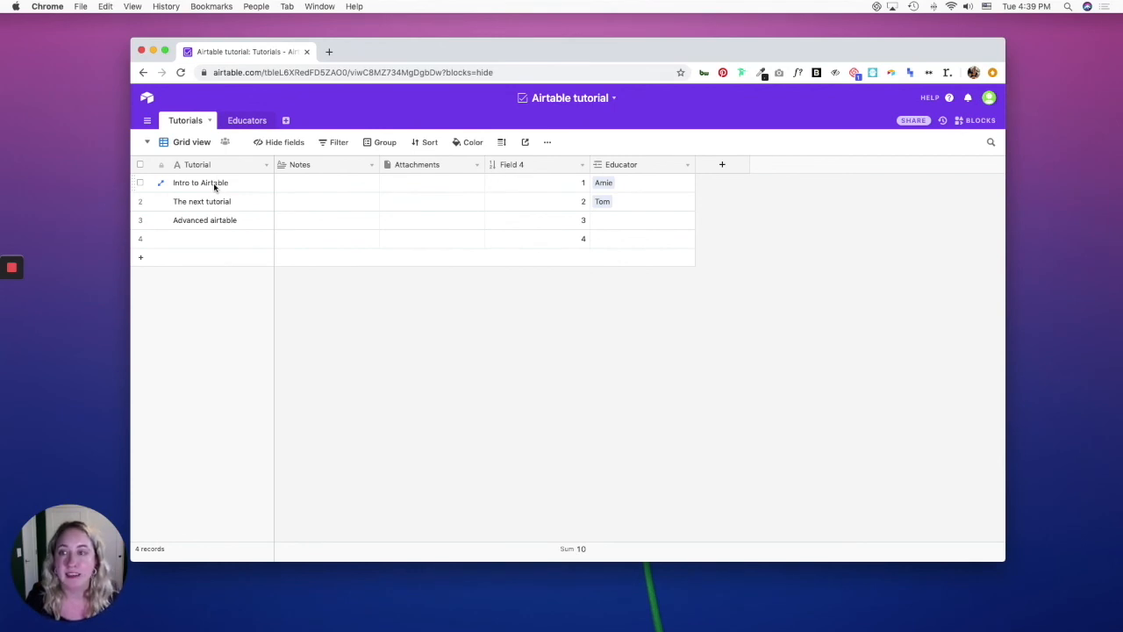
pyautogui.click(722, 165)
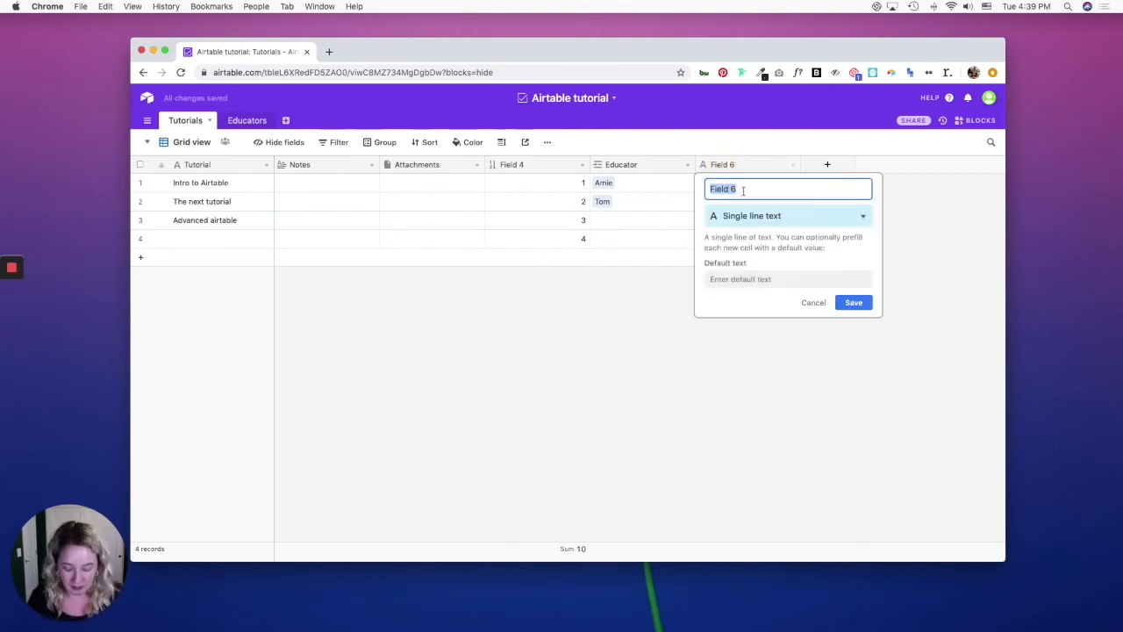
pyautogui.write('Series')
pyautogui.click(829, 227)
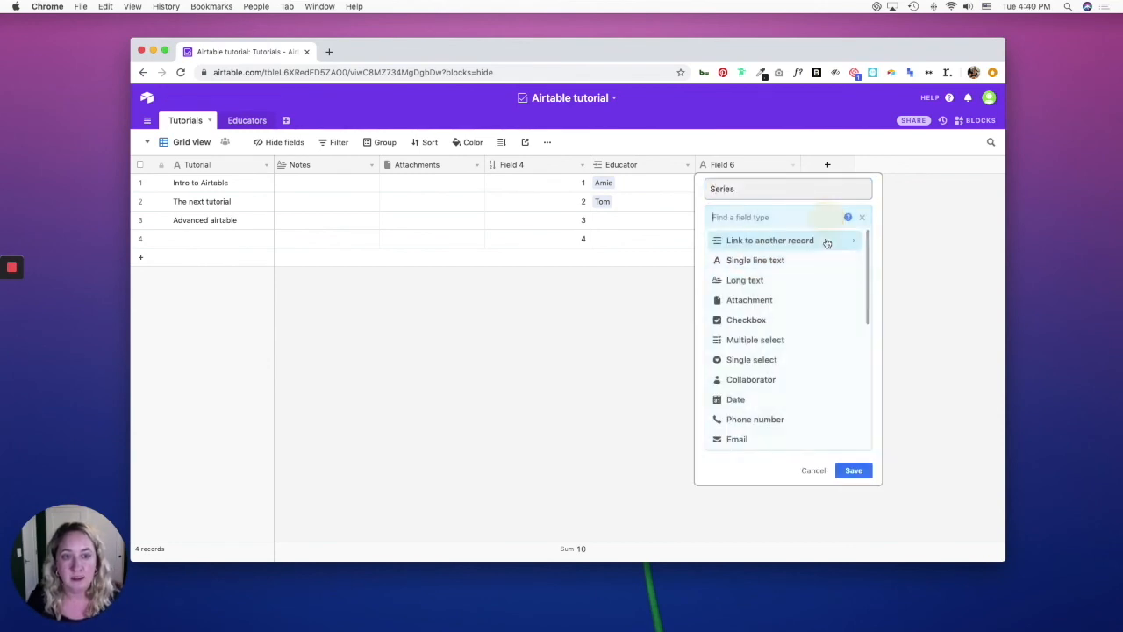
pyautogui.click(827, 241)
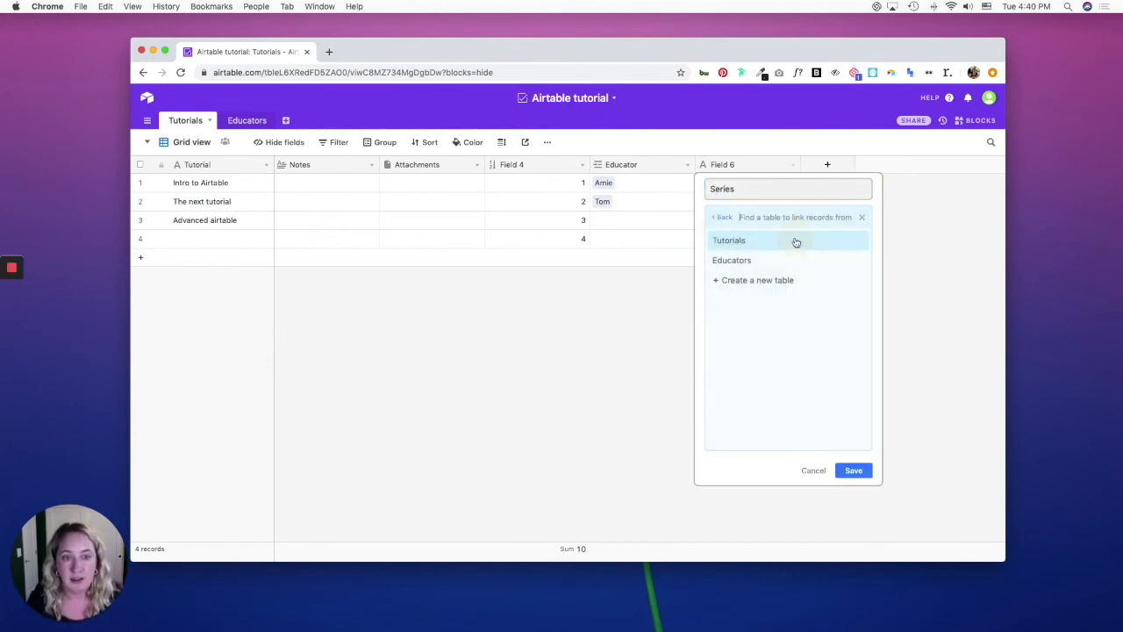
pyautogui.click(733, 242)
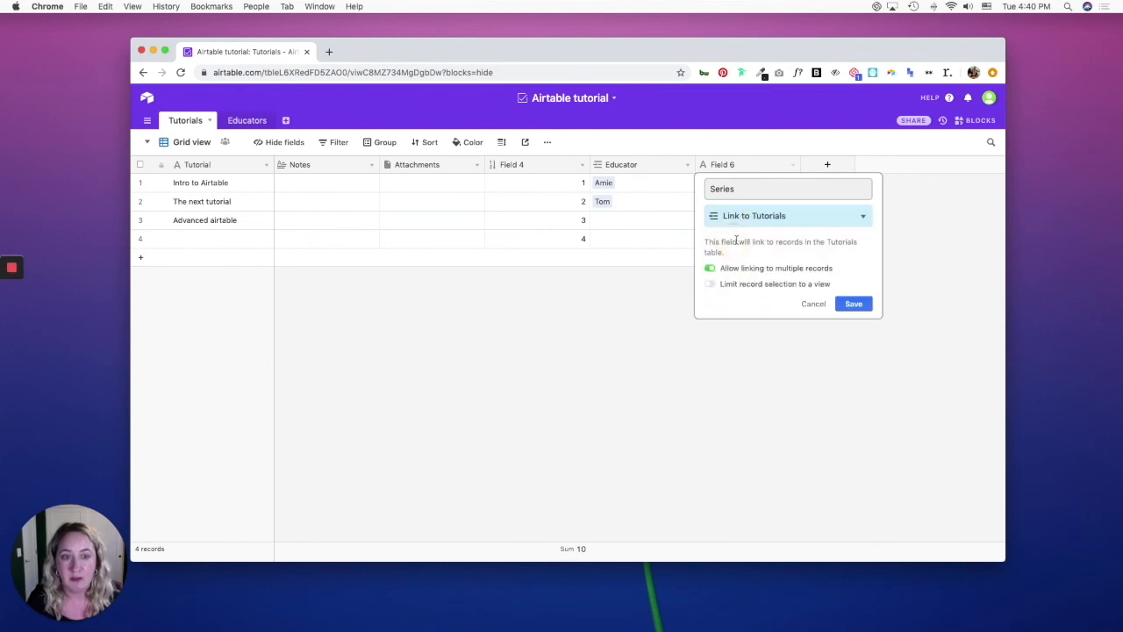
pyautogui.click(854, 304)
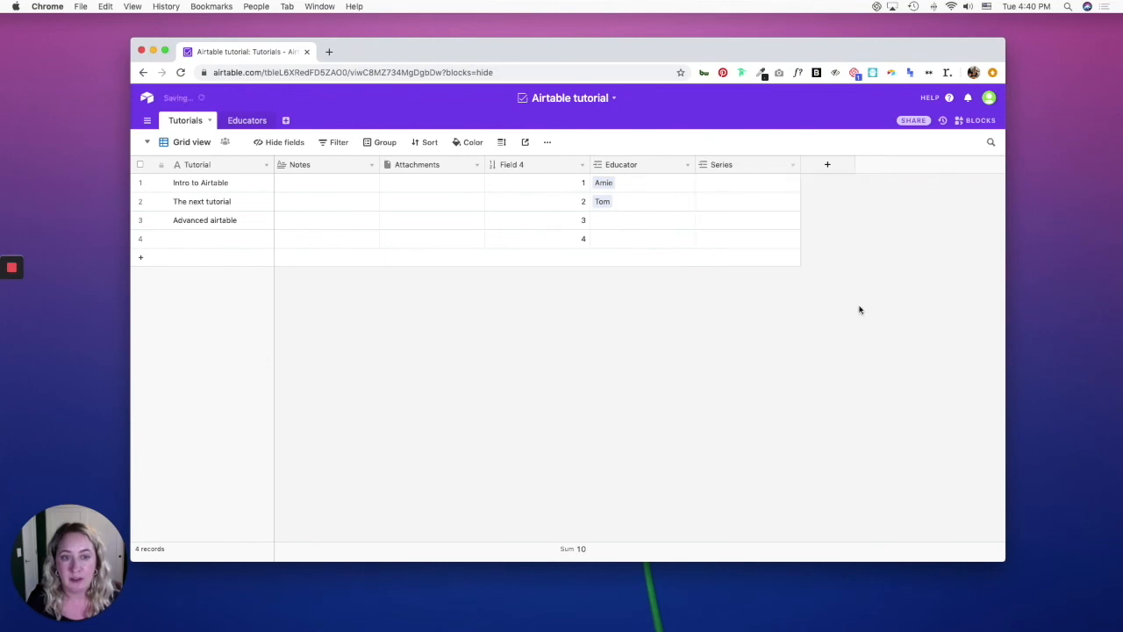
# Link the Advanced airtable record to Intro to Airtable in its Series field
pyautogui.click(718, 222)
pyautogui.click(703, 220)
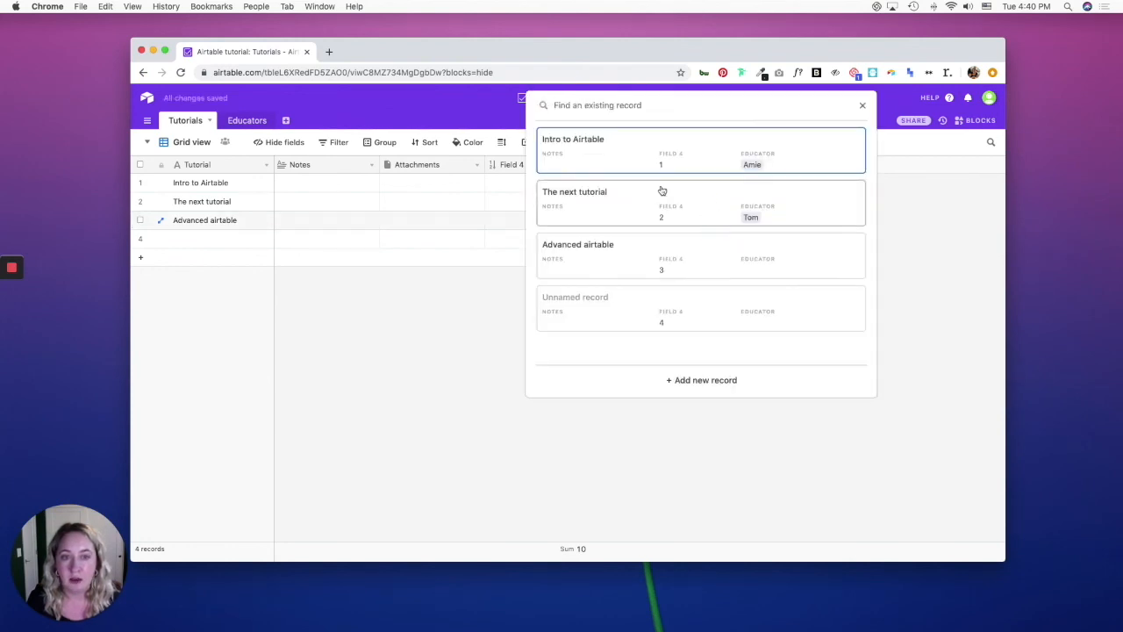
pyautogui.click(608, 155)
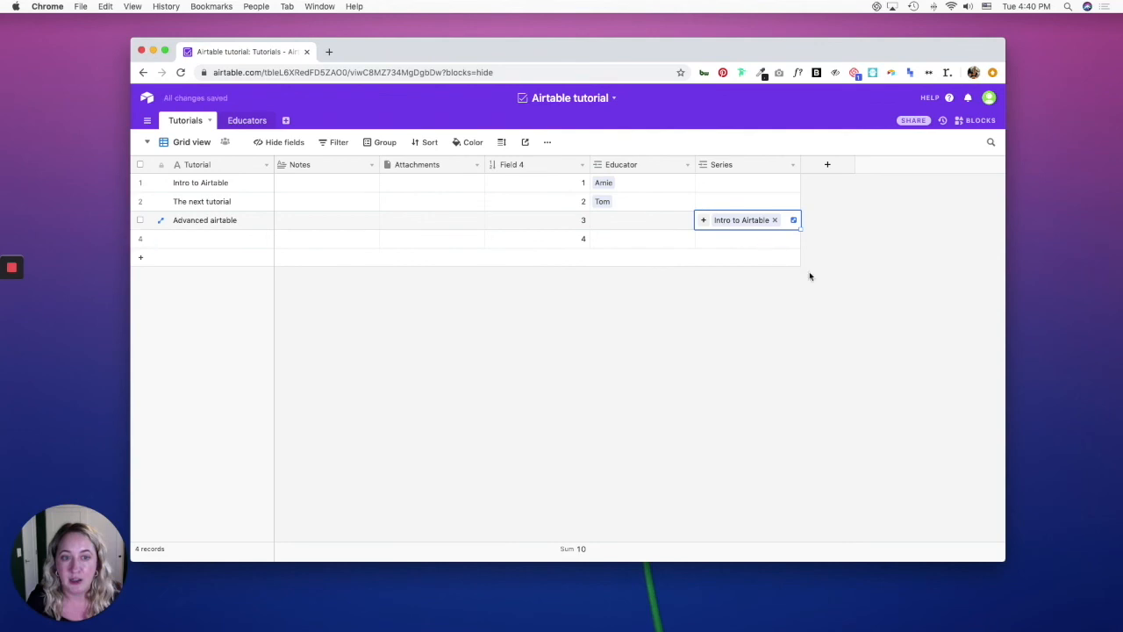
pyautogui.click(778, 302)
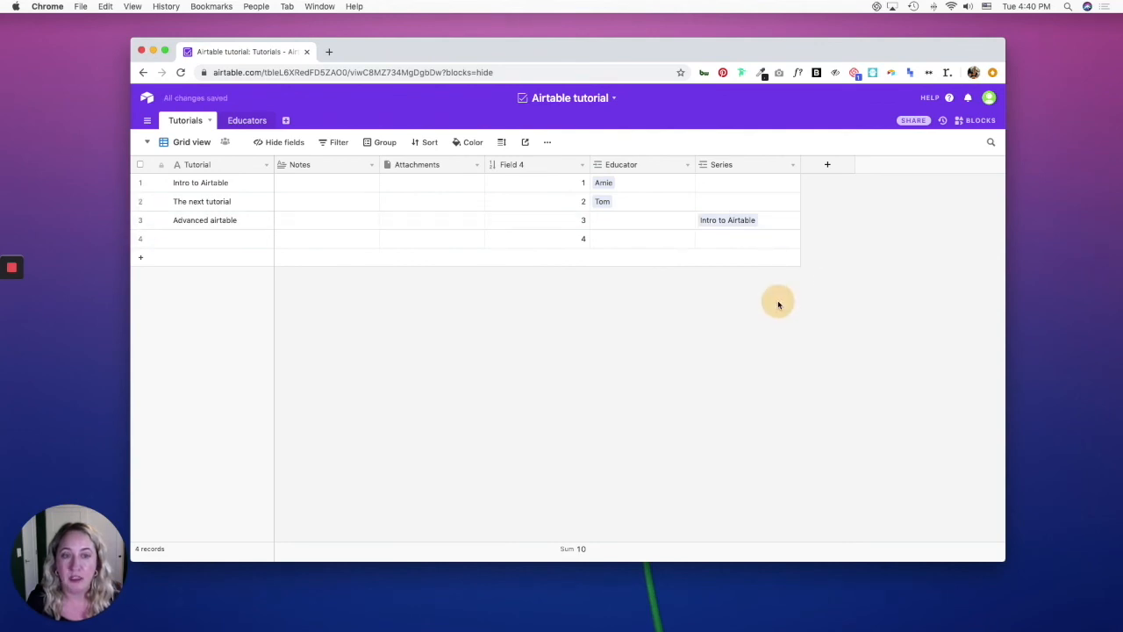